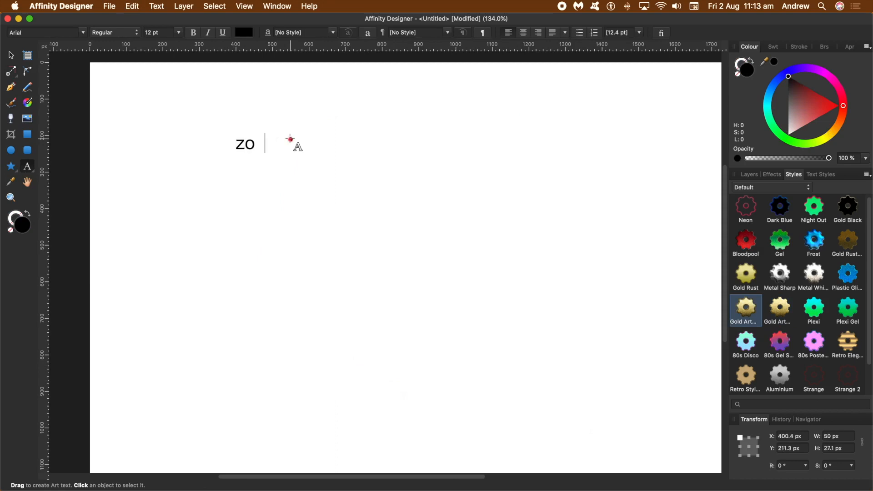
# Finish the text zoom, enlarge it to about 76 pt and set its font weight to Bold.
pyautogui.press('Escape')
pyautogui.press('v')
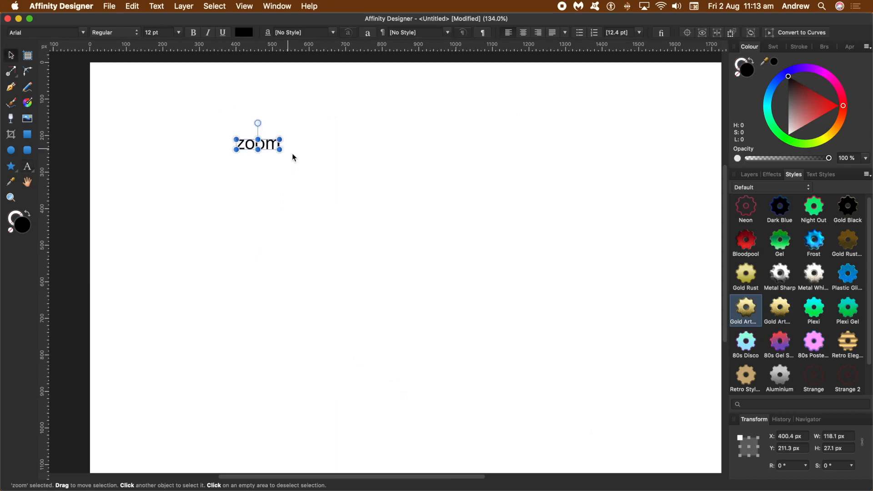
pyautogui.moveTo(279, 149); pyautogui.dragTo(511, 202)
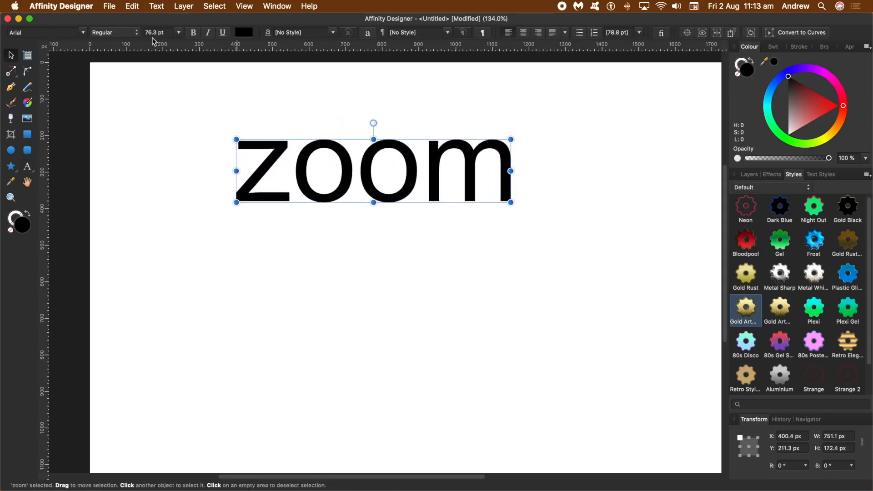
pyautogui.click(135, 36)
pyautogui.click(102, 59)
# Apply the second Gold Art style to the zoom text and place it in the upper-right part of the page.
pyautogui.moveTo(352, 160); pyautogui.dragTo(387, 118)
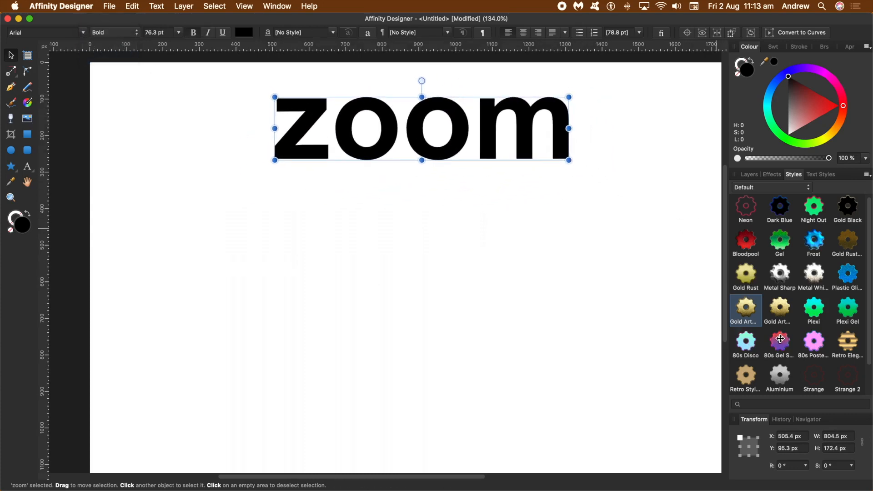
pyautogui.click(780, 339)
pyautogui.click(779, 308)
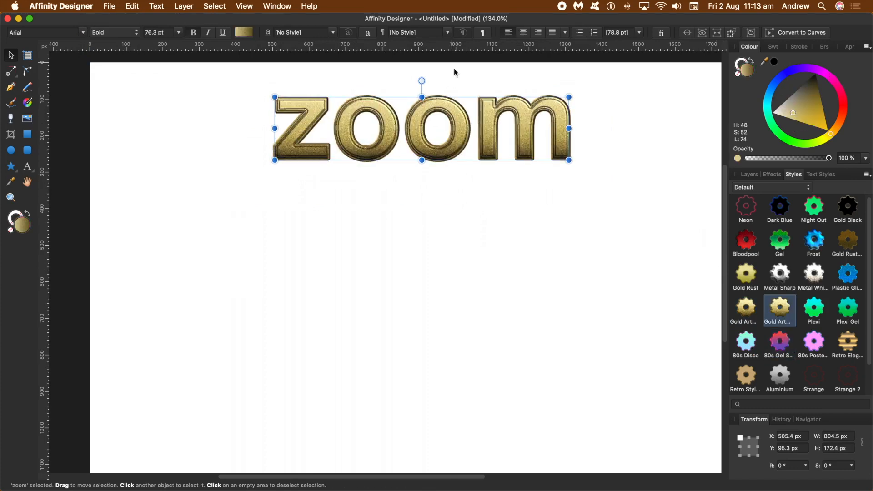
pyautogui.moveTo(286, 105); pyautogui.dragTo(335, 108)
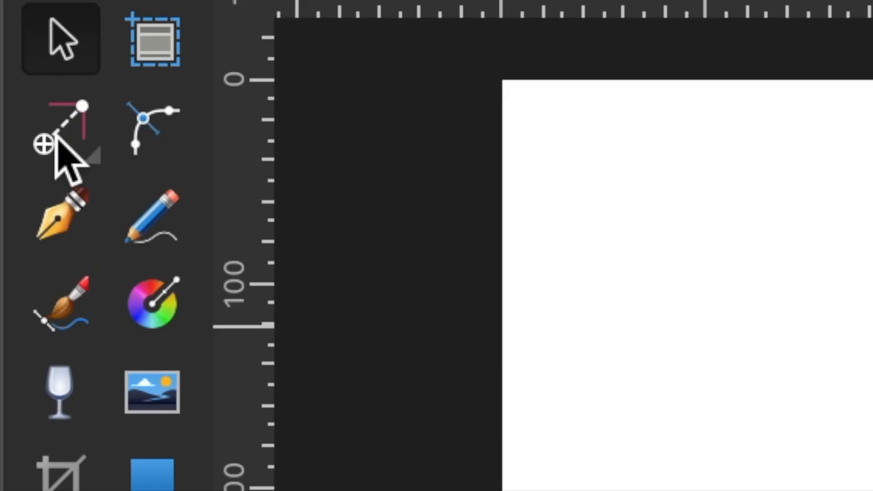
# With the Point Transform tool, move the zoom text's transform origin to the lower-left area of the page.
pyautogui.click(13, 73)
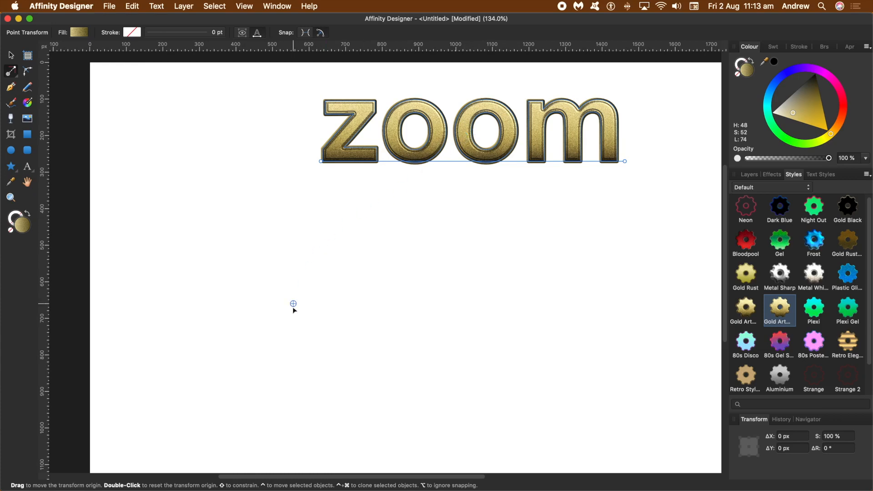
pyautogui.moveTo(209, 395); pyautogui.dragTo(199, 418)
pyautogui.click(132, 6)
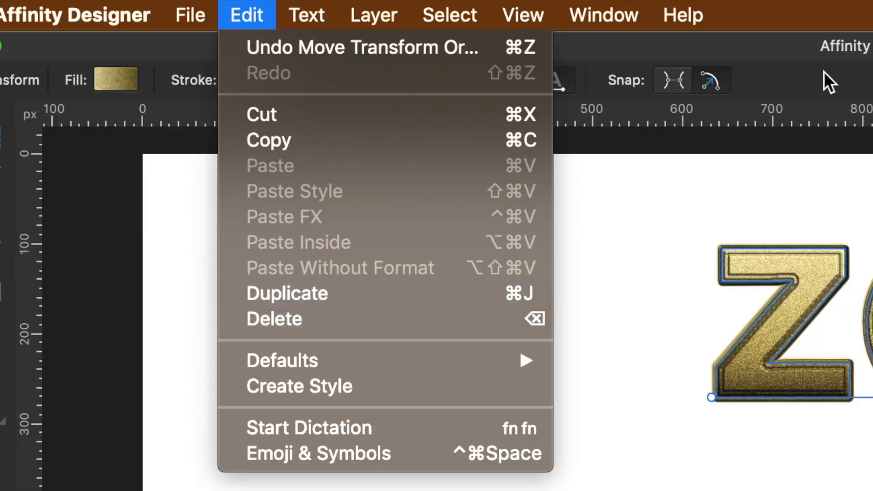
pyautogui.click(764, 43)
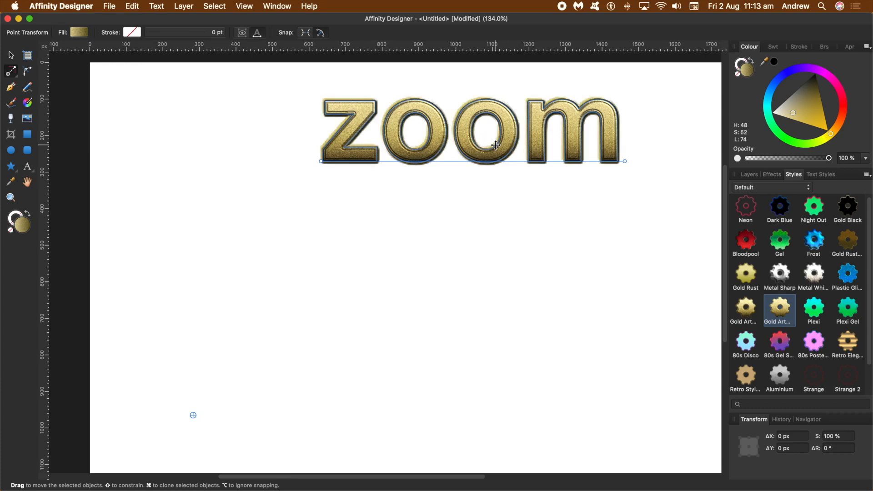
# Duplicate the zoom text seven times, scaling each copy down towards the transform origin.
pyautogui.moveTo(319, 164); pyautogui.dragTo(301, 184)
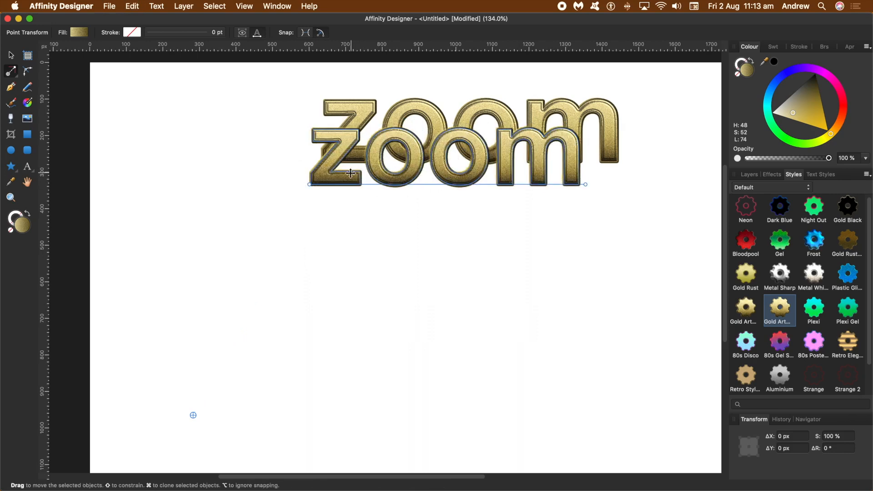
pyautogui.moveTo(309, 183); pyautogui.dragTo(291, 205)
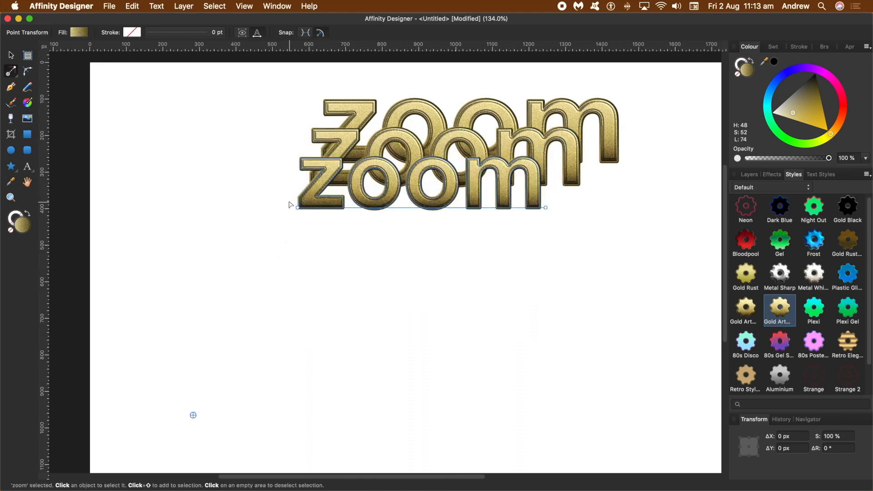
pyautogui.moveTo(299, 208); pyautogui.dragTo(282, 226)
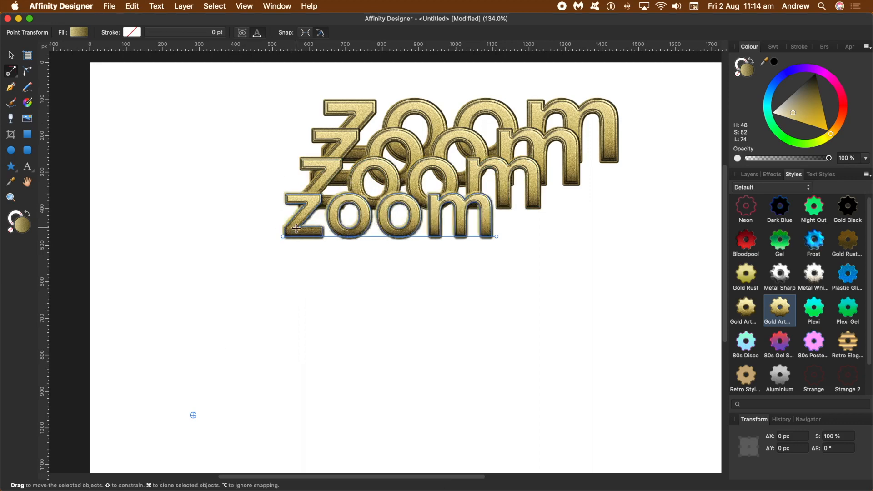
pyautogui.moveTo(282, 226); pyautogui.dragTo(262, 255)
pyautogui.press('super+j')
pyautogui.moveTo(275, 257); pyautogui.dragTo(246, 311)
pyautogui.press('super+j')
pyautogui.press('super+j')
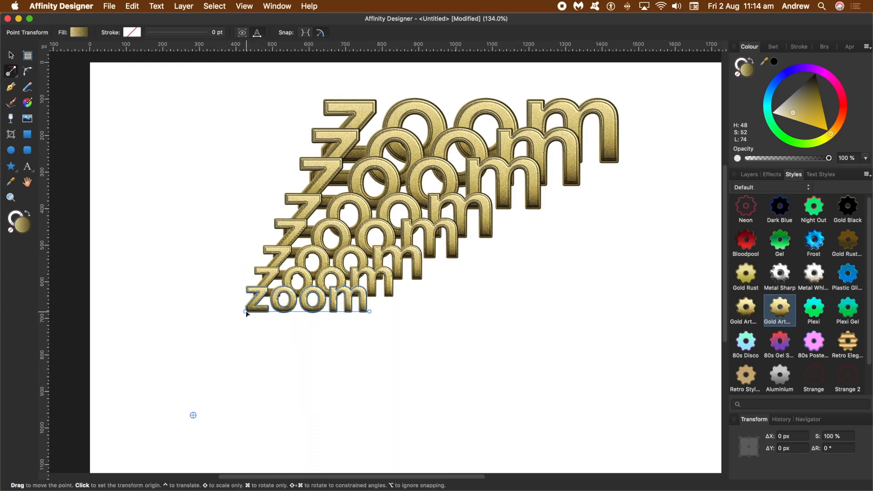
# Move the transform origin to the page's lower right and add progressively smaller zoom copies receding towards it.
pyautogui.moveTo(244, 314); pyautogui.dragTo(252, 332)
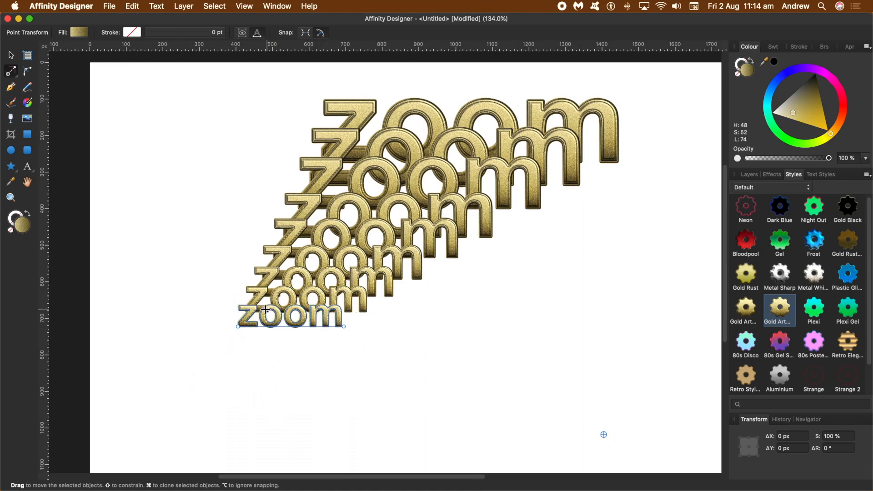
pyautogui.moveTo(241, 329); pyautogui.dragTo(278, 339)
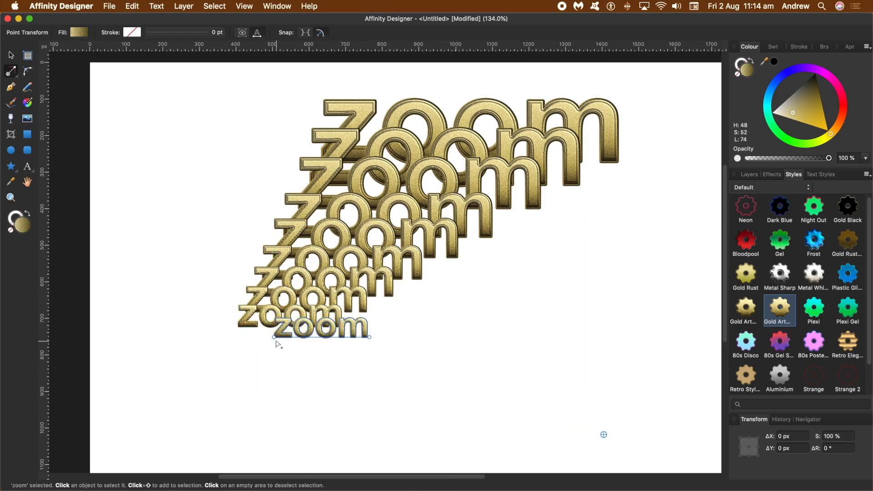
pyautogui.moveTo(274, 337); pyautogui.dragTo(443, 396)
pyautogui.press('super+j')
pyautogui.press('super+j')
pyautogui.press('super+j')
pyautogui.press('super+j')
pyautogui.press('super+j')
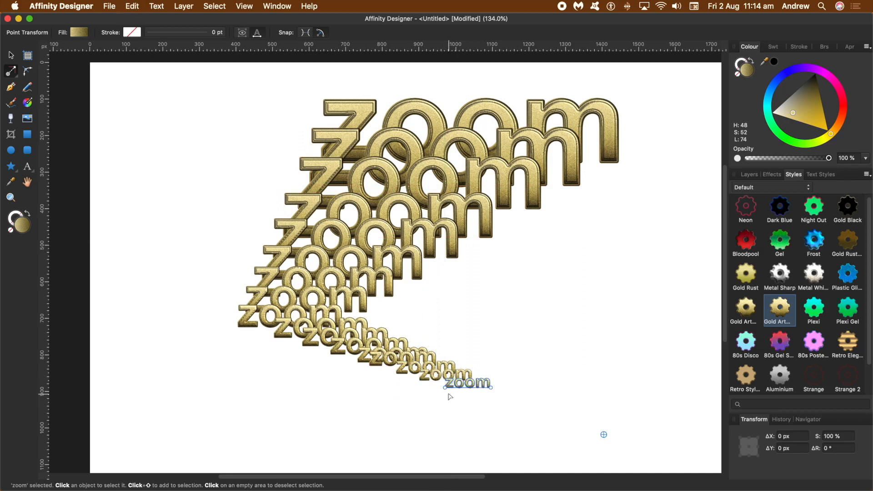
pyautogui.moveTo(446, 390); pyautogui.dragTo(463, 401)
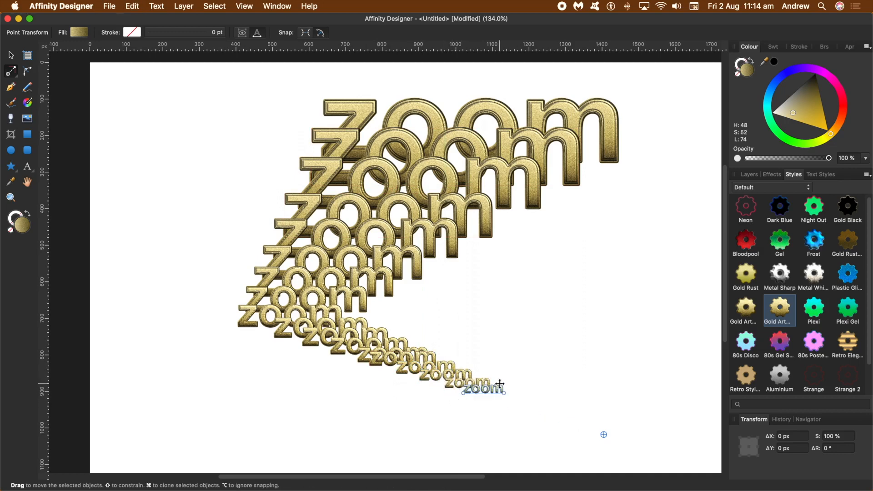
pyautogui.press('super+j')
pyautogui.moveTo(463, 393); pyautogui.dragTo(483, 399)
pyautogui.click(534, 355)
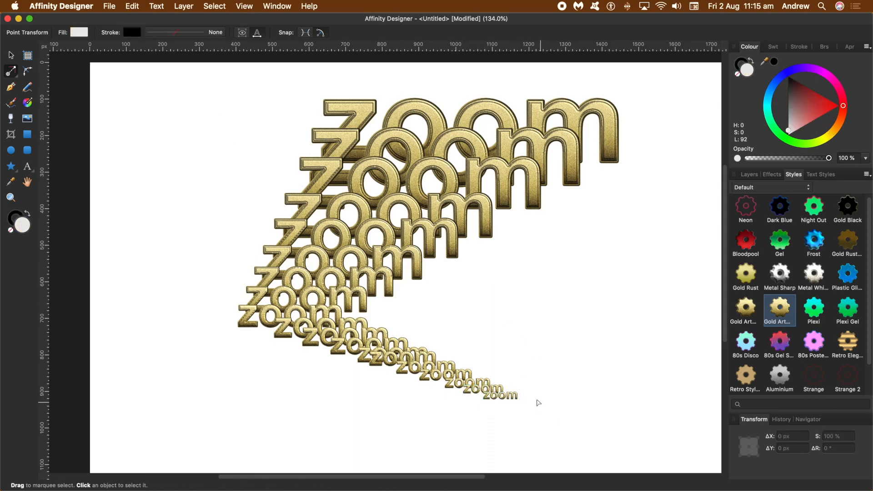
# Select all the zoom text copies and delete them from the page.
pyautogui.moveTo(207, 86); pyautogui.dragTo(677, 432)
pyautogui.press('Delete')
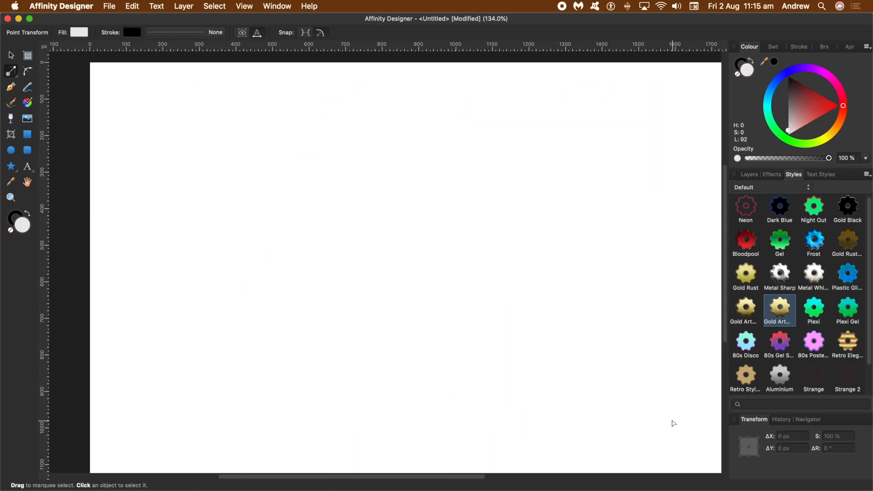
# Draw a five-pointed star about 573 × 569 px in the page's upper right and apply the second Gold Art style.
pyautogui.click(10, 166)
pyautogui.moveTo(485, 93); pyautogui.dragTo(694, 301)
pyautogui.click(780, 311)
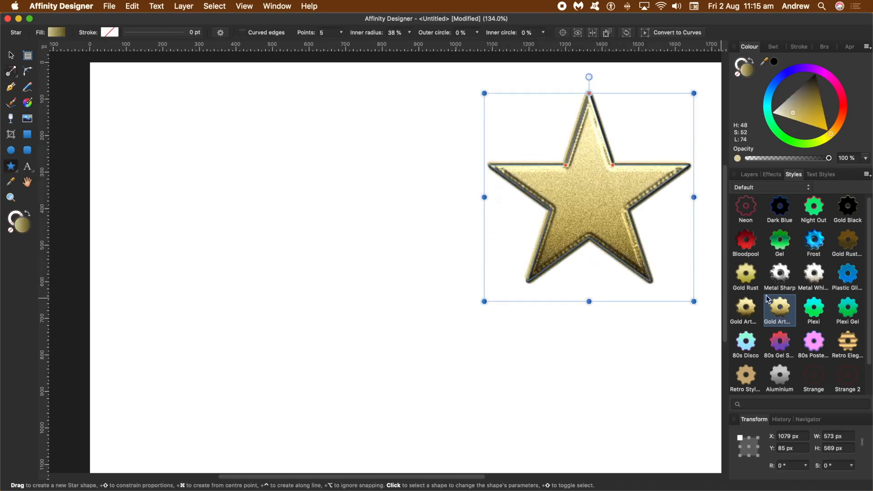
# With the Point Transform tool, move the star's transform origin to the page's lower left and duplicate progressively smaller stars towards it.
pyautogui.click(13, 74)
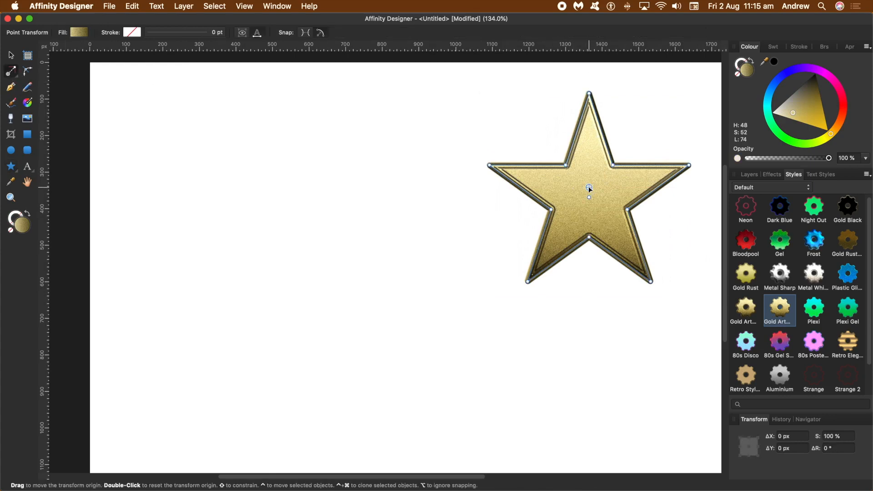
pyautogui.moveTo(588, 186); pyautogui.dragTo(437, 219)
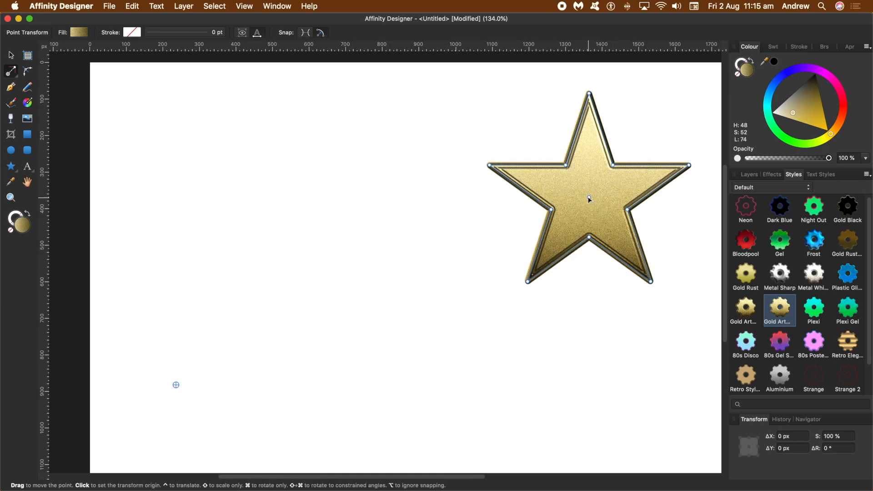
pyautogui.moveTo(588, 196); pyautogui.dragTo(558, 212)
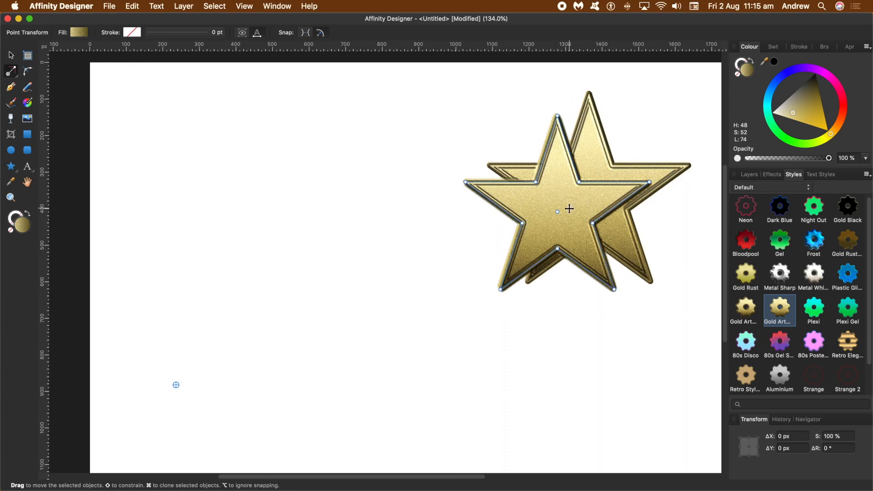
pyautogui.moveTo(558, 211); pyautogui.dragTo(399, 283)
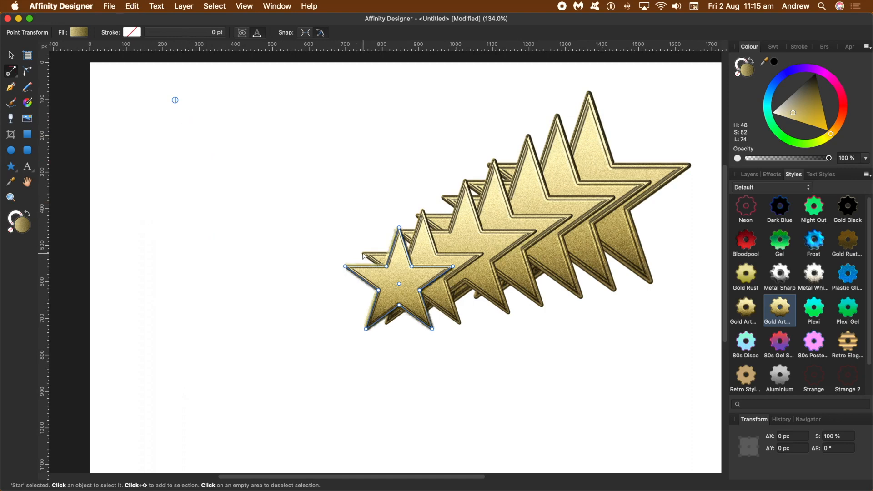
# Continue the trail with progressively smaller star duplicates scaled towards a transform origin in the page's upper left.
pyautogui.moveTo(400, 284); pyautogui.dragTo(275, 183)
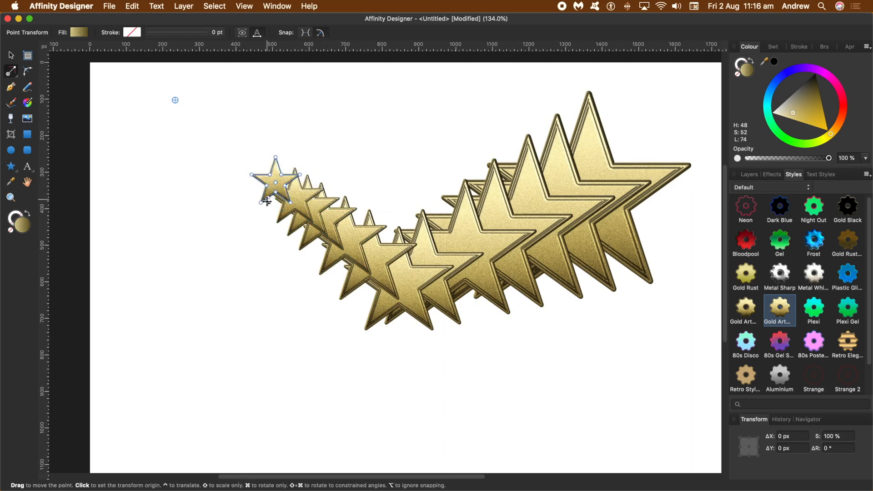
pyautogui.moveTo(275, 182); pyautogui.dragTo(265, 172)
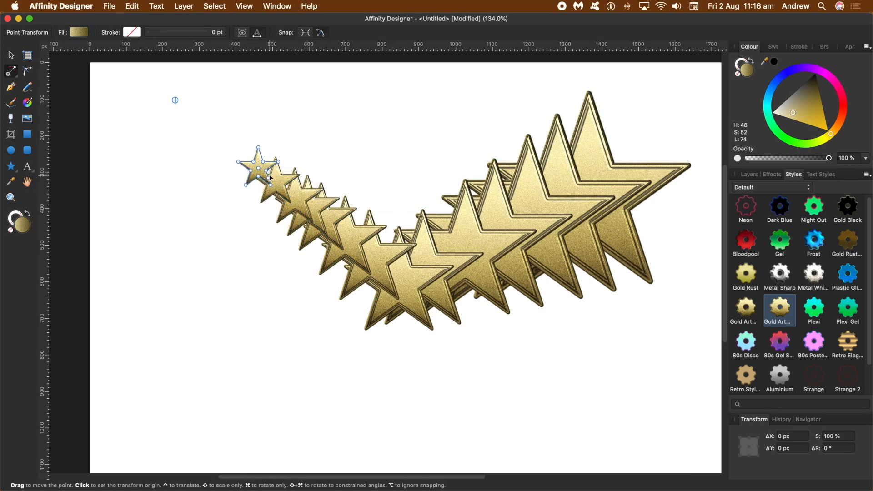
pyautogui.moveTo(269, 174); pyautogui.dragTo(248, 160)
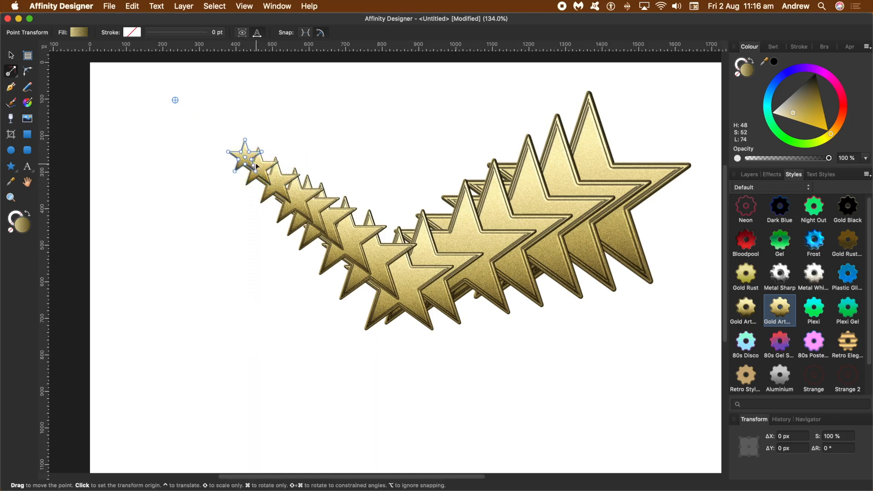
pyautogui.moveTo(248, 160); pyautogui.dragTo(233, 149)
pyautogui.moveTo(232, 148); pyautogui.dragTo(224, 139)
# Move the transform origin further down the page's left side and add three smaller star duplicates towards it.
pyautogui.moveTo(226, 136); pyautogui.dragTo(216, 155)
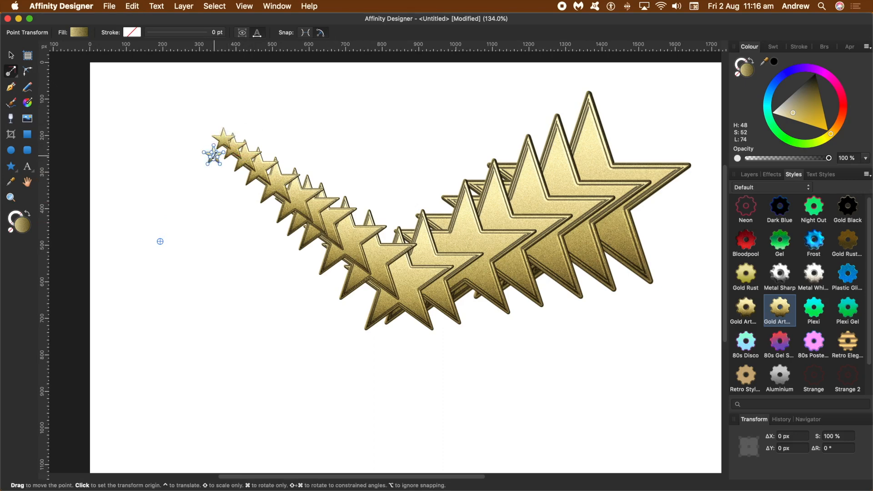
pyautogui.moveTo(215, 155); pyautogui.dragTo(204, 170)
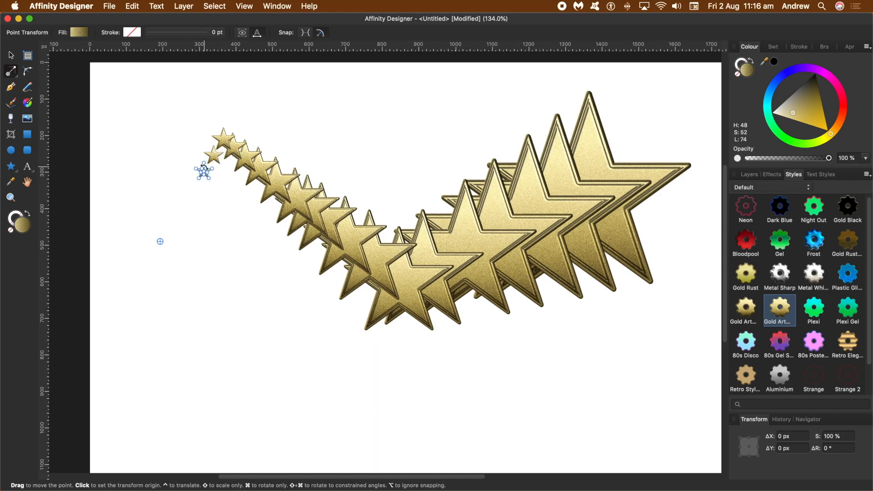
pyautogui.moveTo(202, 174); pyautogui.dragTo(196, 185)
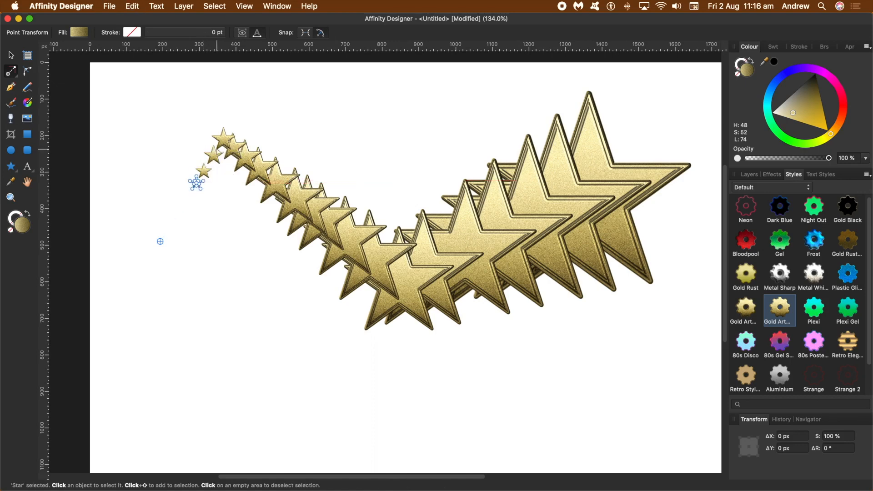
pyautogui.click(168, 138)
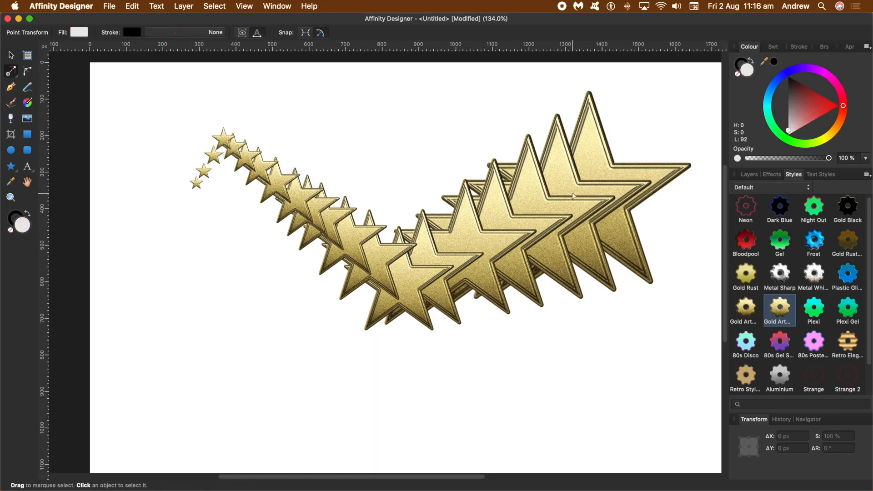
# Select all the stars except the largest one and group them.
pyautogui.scroll(-1, 584, 196)
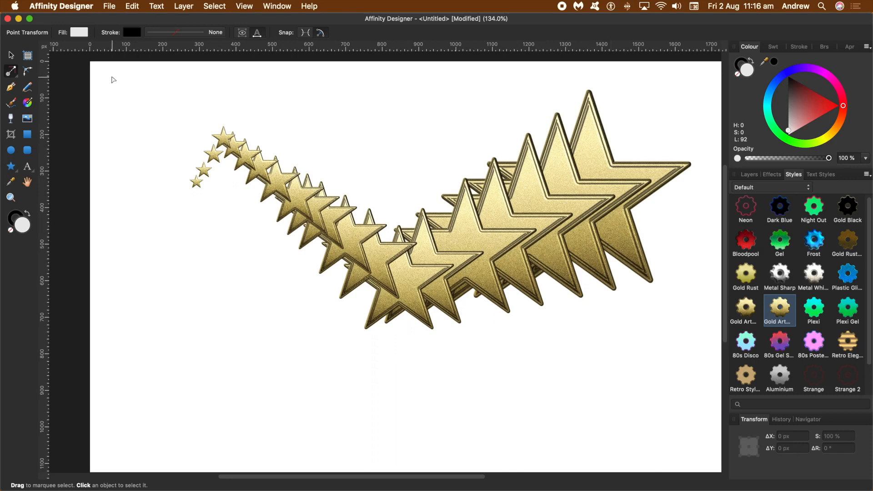
pyautogui.click(11, 55)
pyautogui.moveTo(164, 93); pyautogui.dragTo(721, 345)
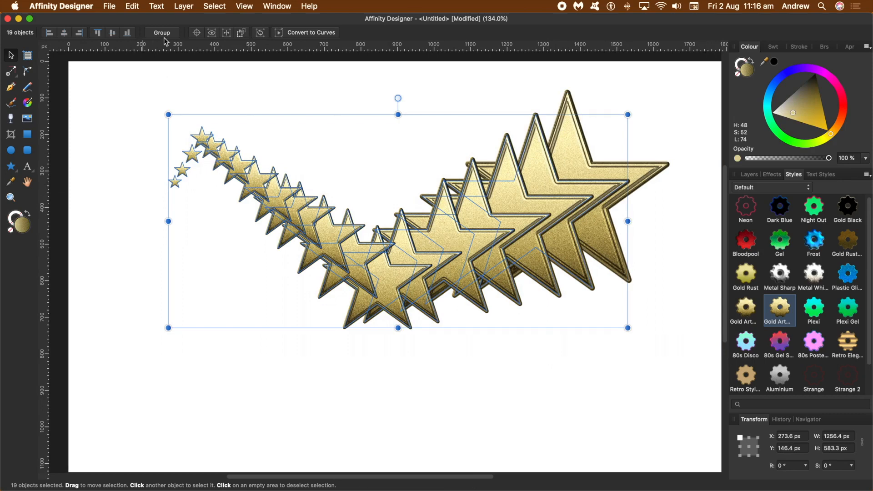
pyautogui.click(191, 7)
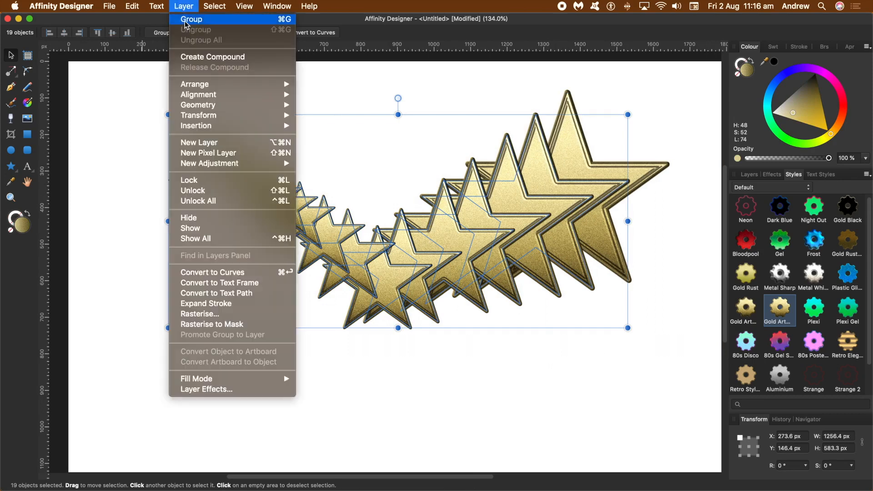
pyautogui.click(186, 20)
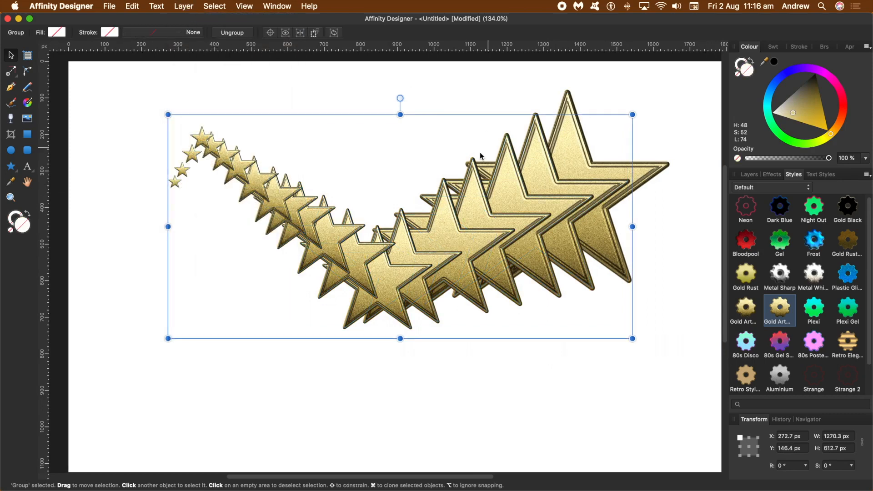